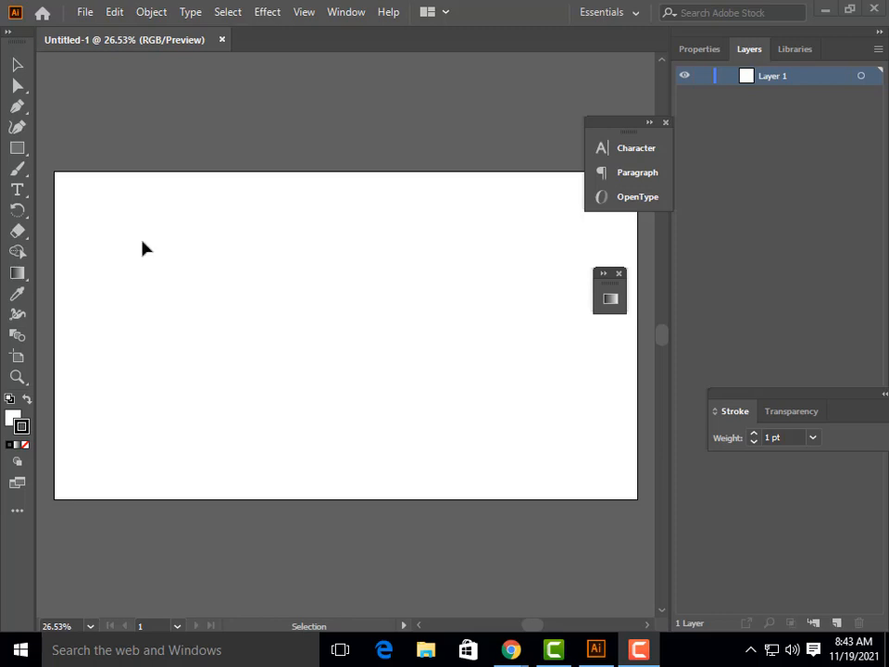
Step: Create a 100 × 100 px square with no fill and a black stroke near the artboard's centre
{"action": "left_click", "coordinate": [15, 151]}
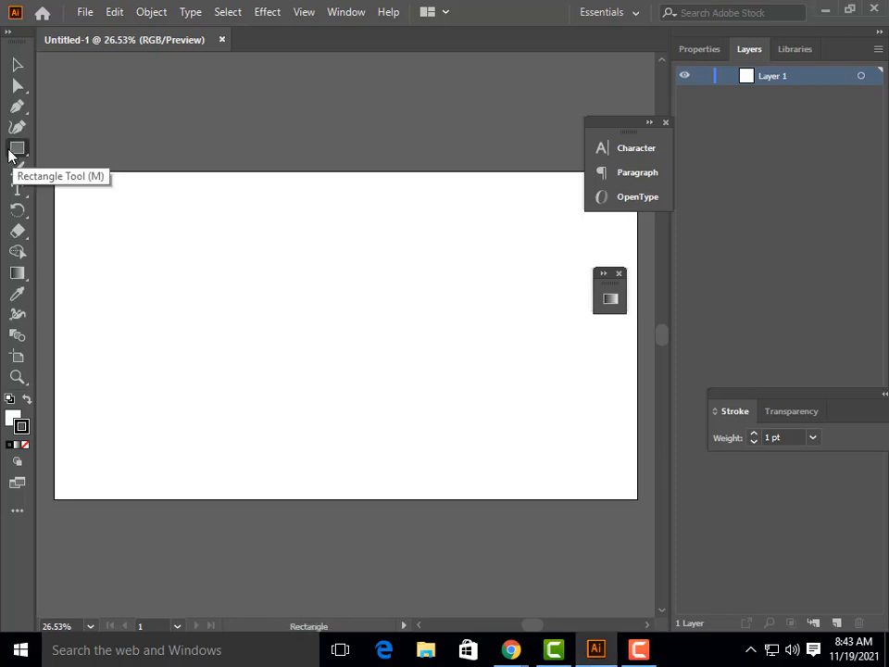
{"action": "left_click", "coordinate": [11, 418]}
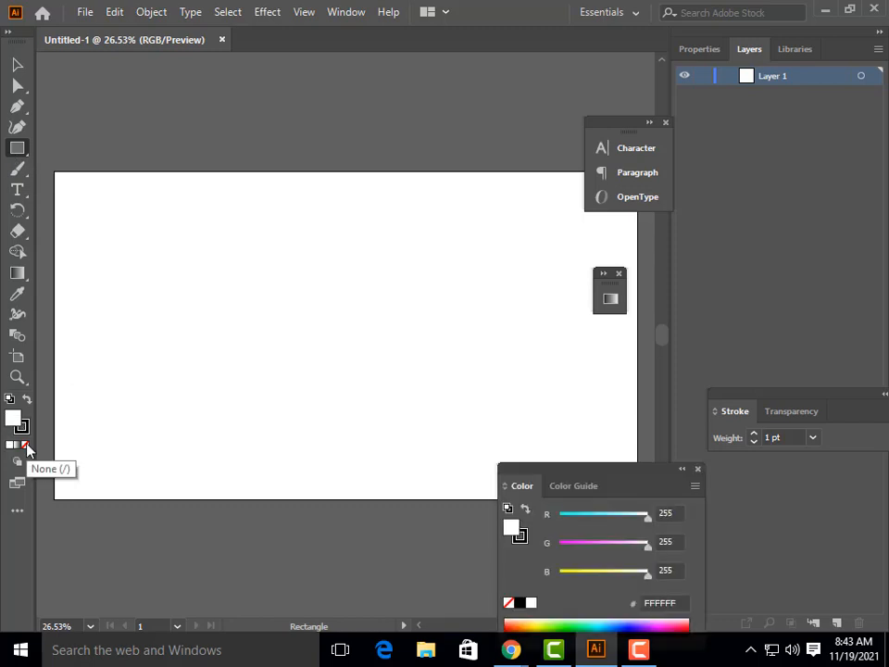
{"action": "left_click", "coordinate": [26, 446]}
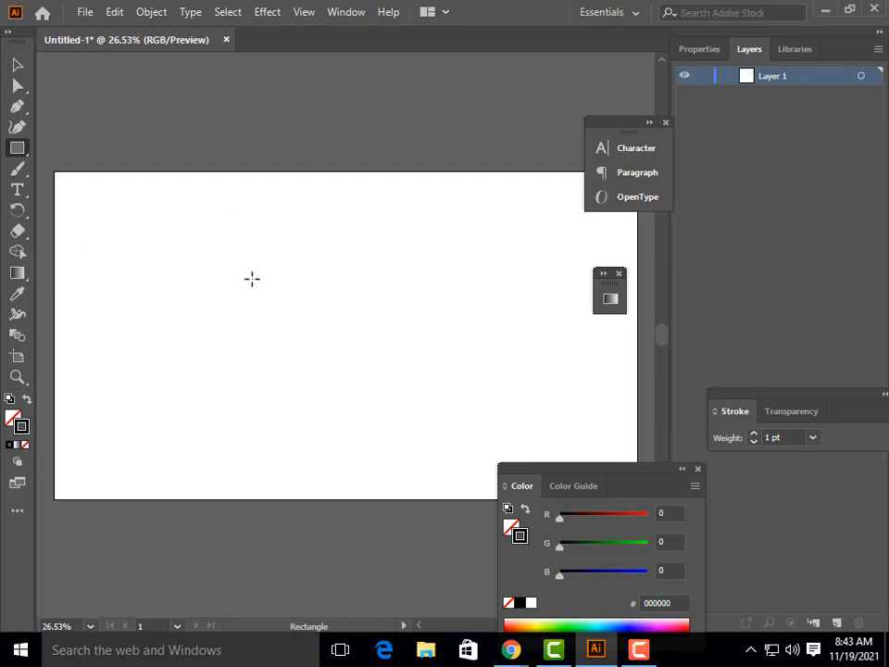
{"action": "left_click", "coordinate": [309, 267]}
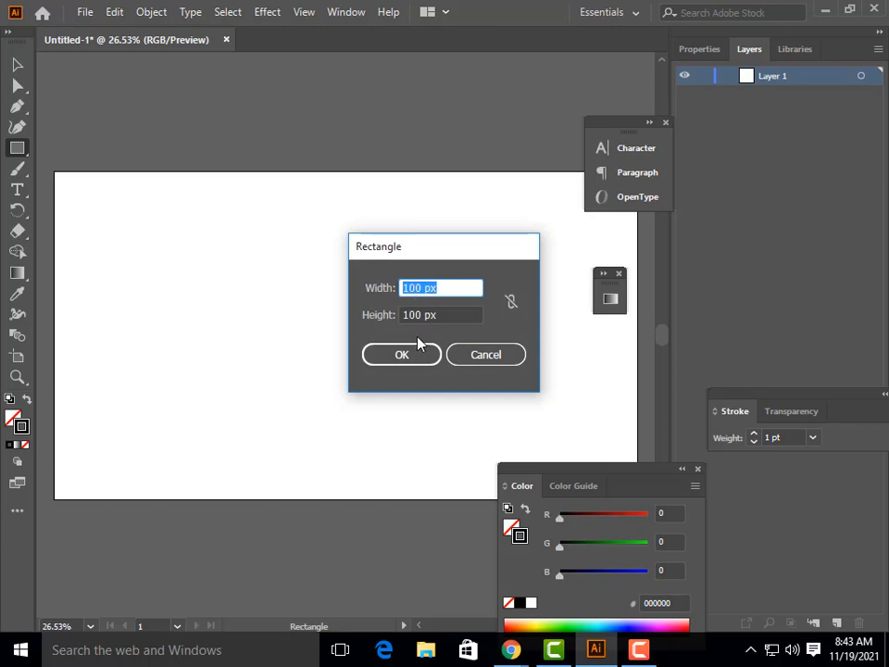
{"action": "left_click", "coordinate": [394, 353]}
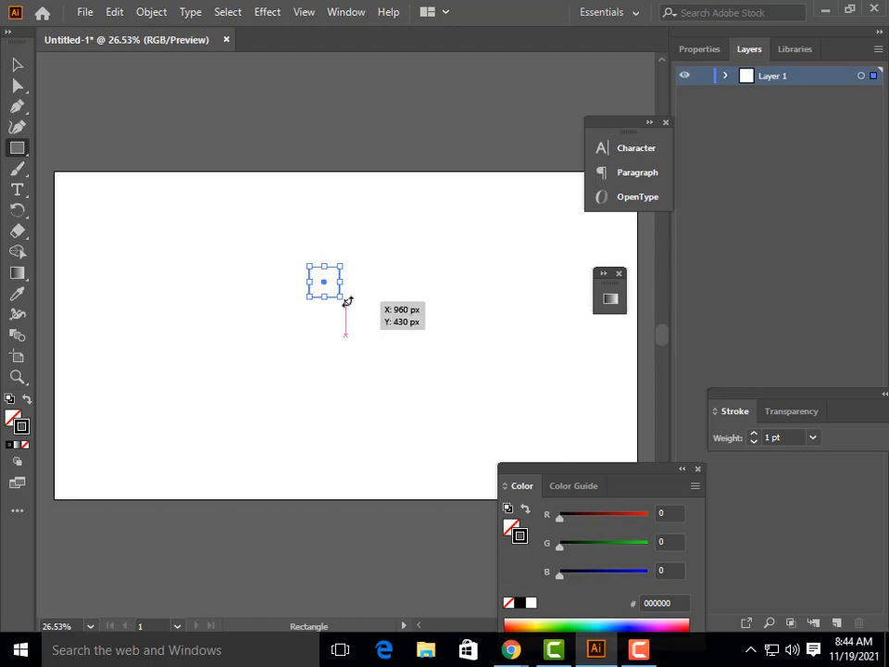
Step: Enlarge the square from its centre to over three times its size and move it slightly down and left
{"action": "left_click_drag", "start_coordinate": [346, 301], "coordinate": [379, 339]}
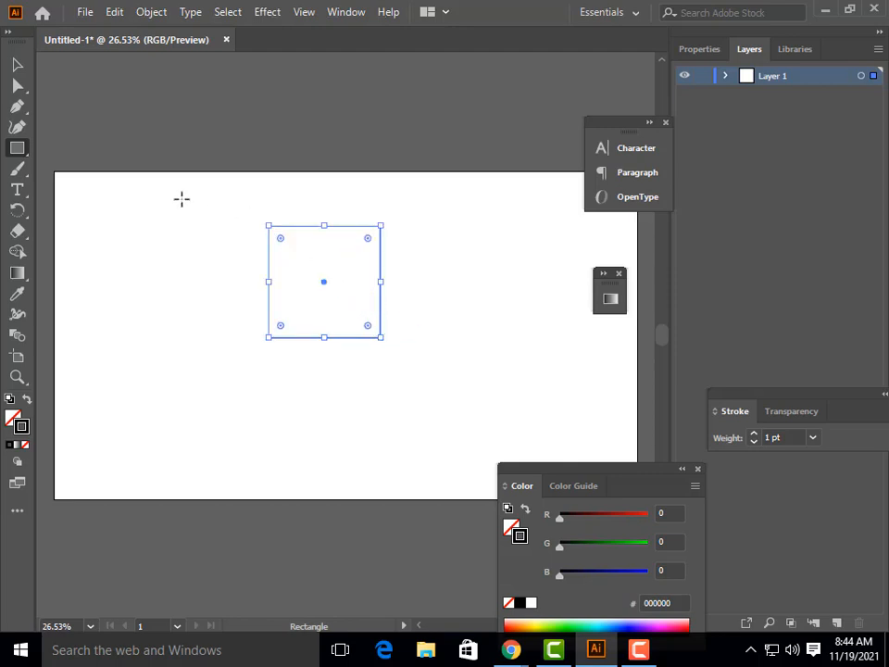
{"action": "left_click", "coordinate": [17, 64]}
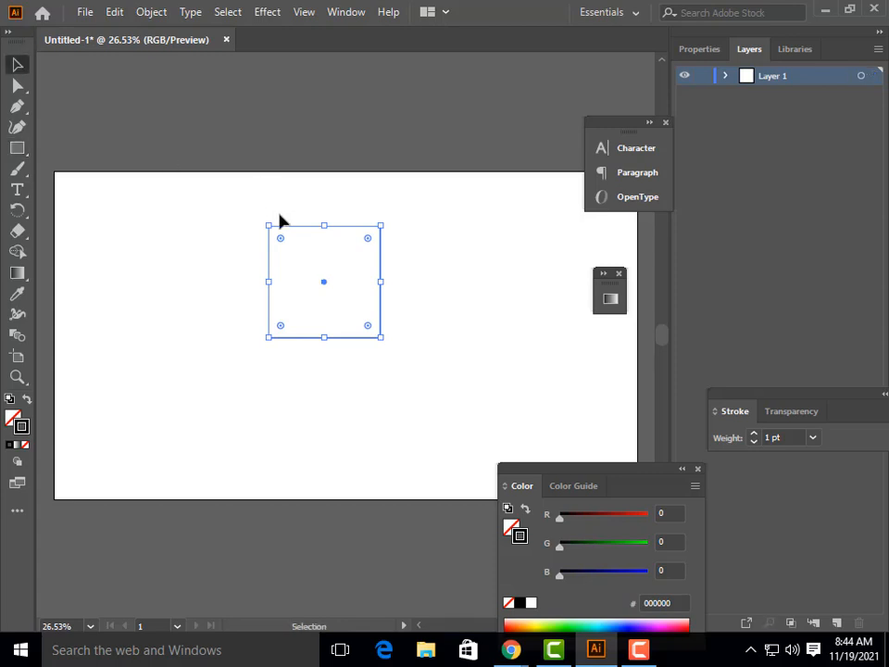
{"action": "left_click_drag", "start_coordinate": [220, 209], "coordinate": [367, 311]}
{"action": "left_click_drag", "start_coordinate": [323, 285], "coordinate": [301, 319]}
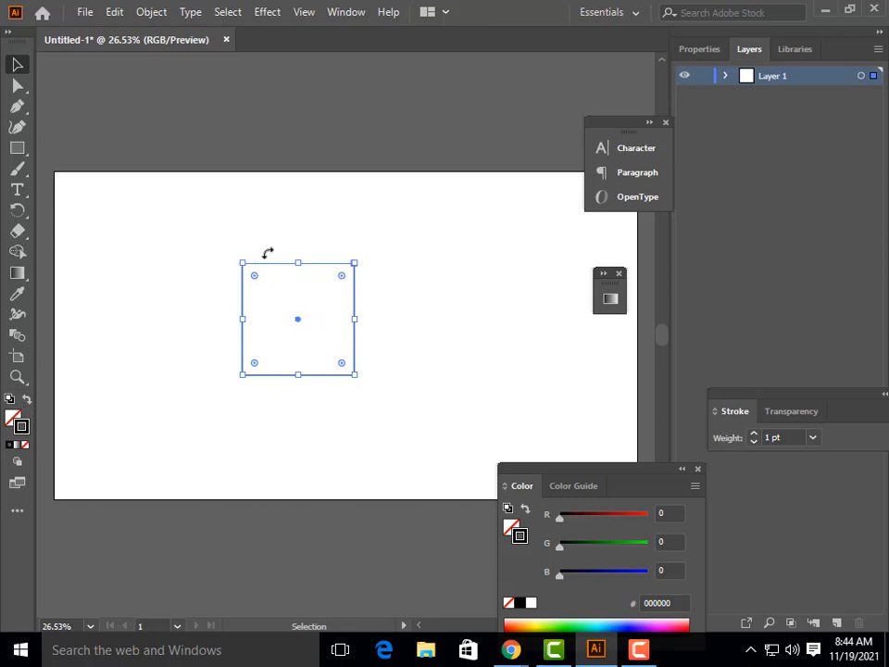
Step: Apply a linear gradient to the square's stroke and set its starting color stop to the red C1272D swatch
{"action": "left_click", "coordinate": [345, 12]}
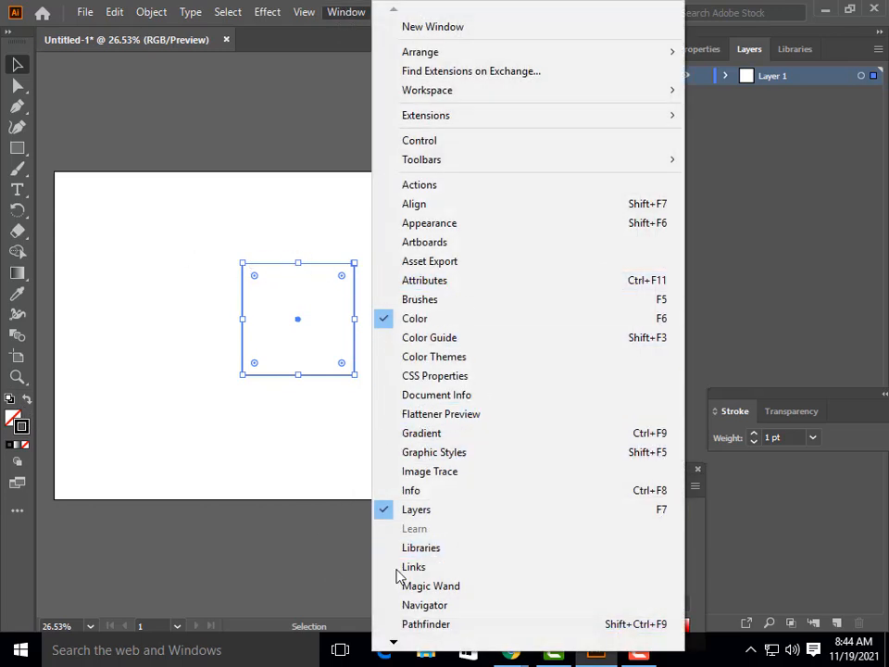
{"action": "left_click", "coordinate": [429, 434]}
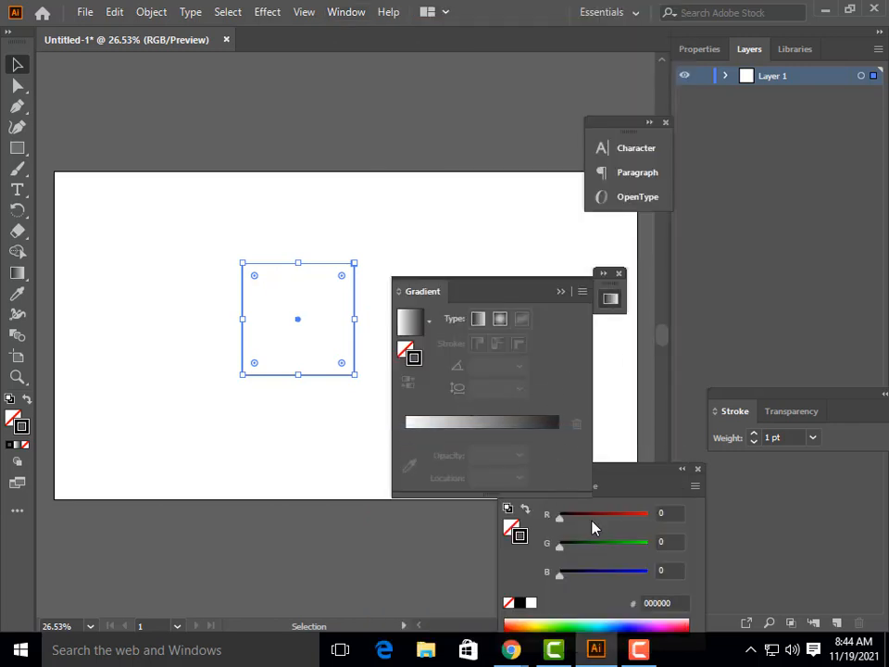
{"action": "left_click", "coordinate": [430, 425]}
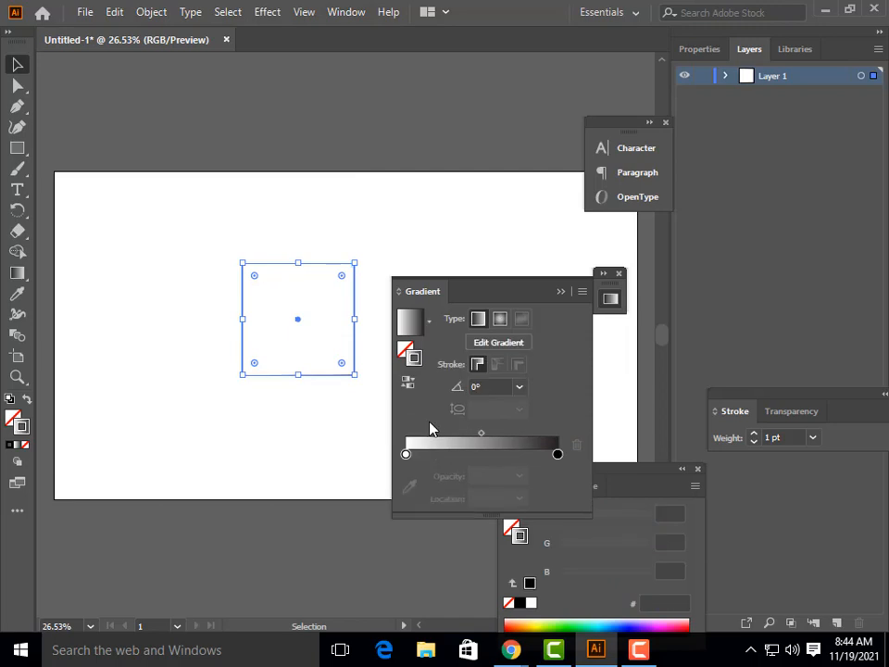
{"action": "double_click", "coordinate": [405, 453]}
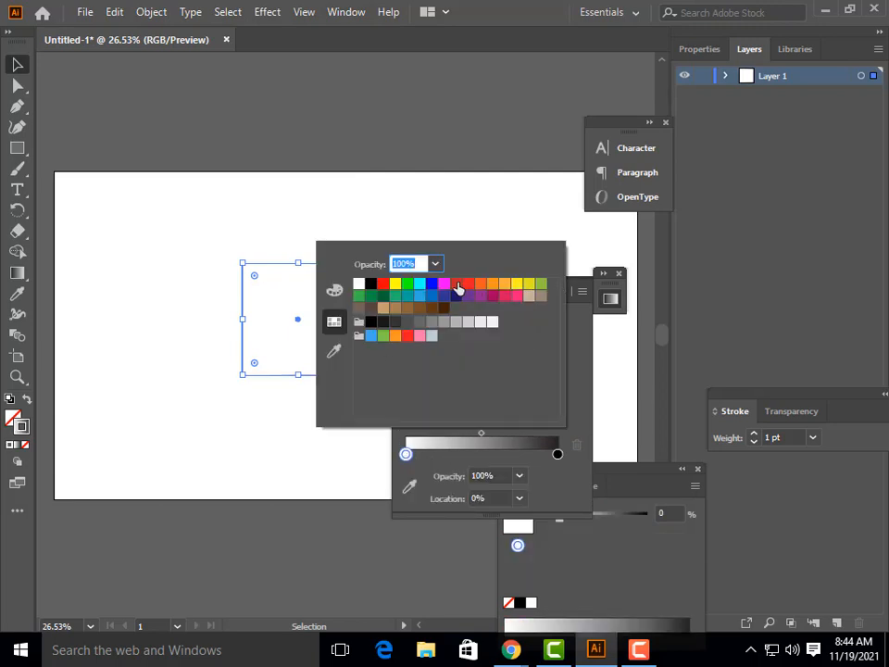
{"action": "left_click", "coordinate": [455, 283]}
Step: Set the stroke gradient's ending color stop to the pink ED1E79 swatch and deselect the square
{"action": "left_click", "coordinate": [557, 456]}
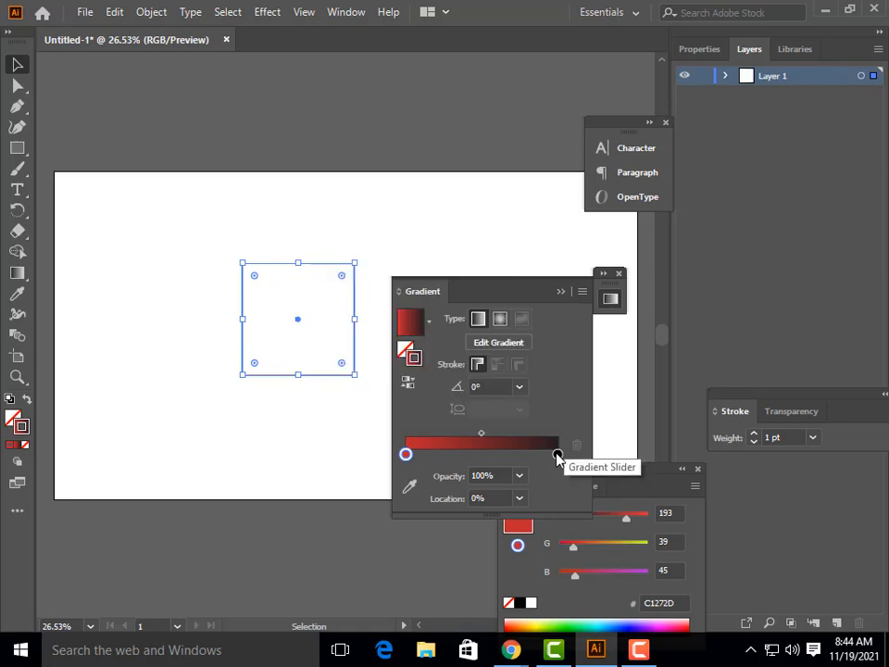
{"action": "double_click", "coordinate": [557, 455]}
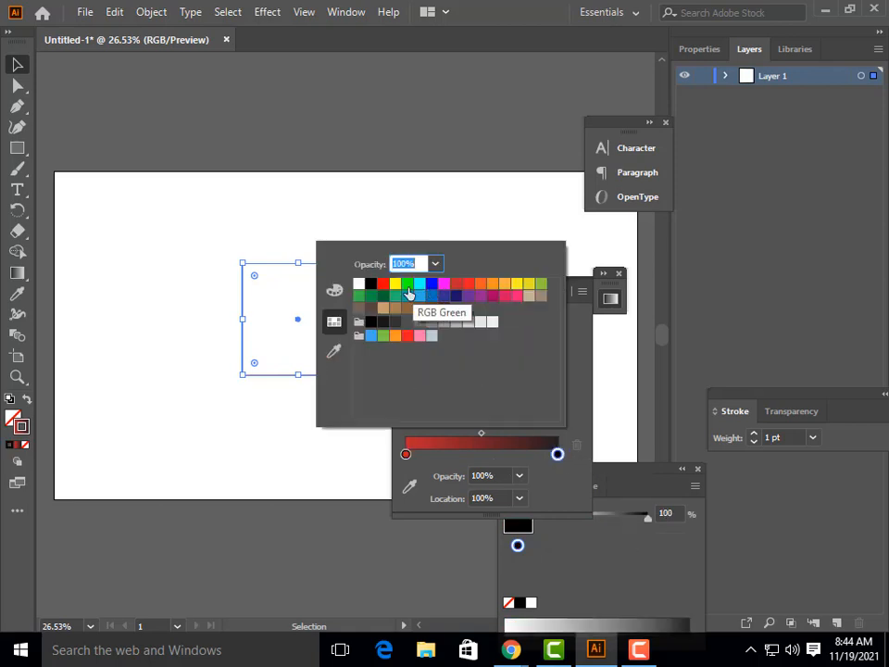
{"action": "left_click", "coordinate": [516, 297]}
{"action": "left_click", "coordinate": [501, 228]}
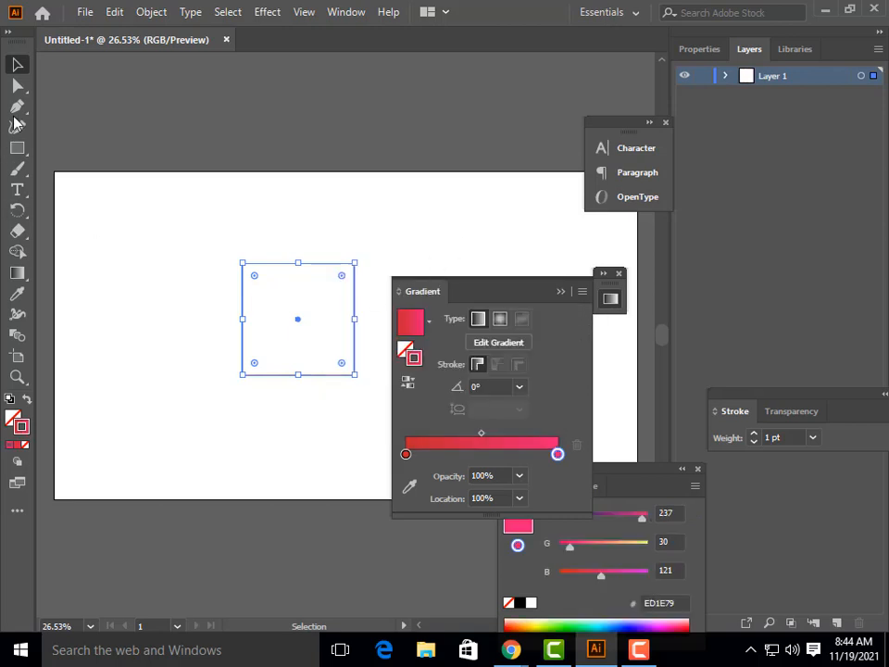
{"action": "left_click", "coordinate": [185, 254]}
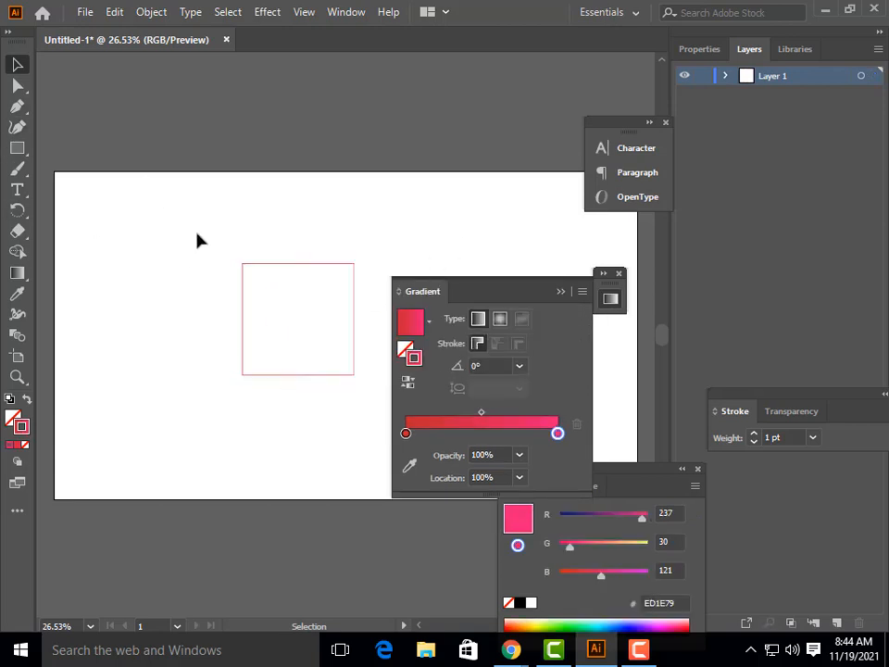
Step: Reselect the square and set its stroke gradient's ending color stop to the magenta FF00FF swatch
{"action": "left_click_drag", "start_coordinate": [196, 239], "coordinate": [387, 422]}
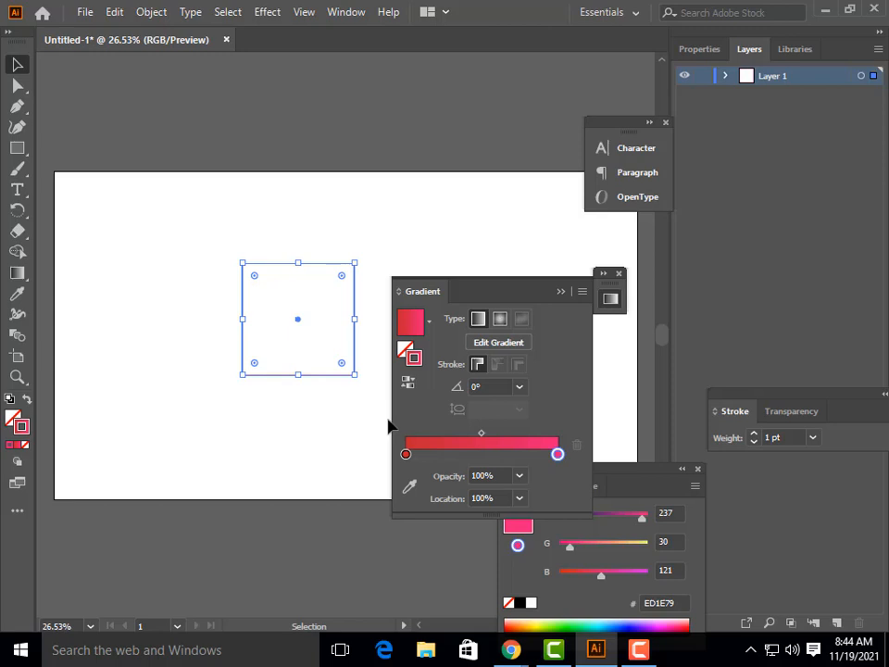
{"action": "double_click", "coordinate": [557, 456]}
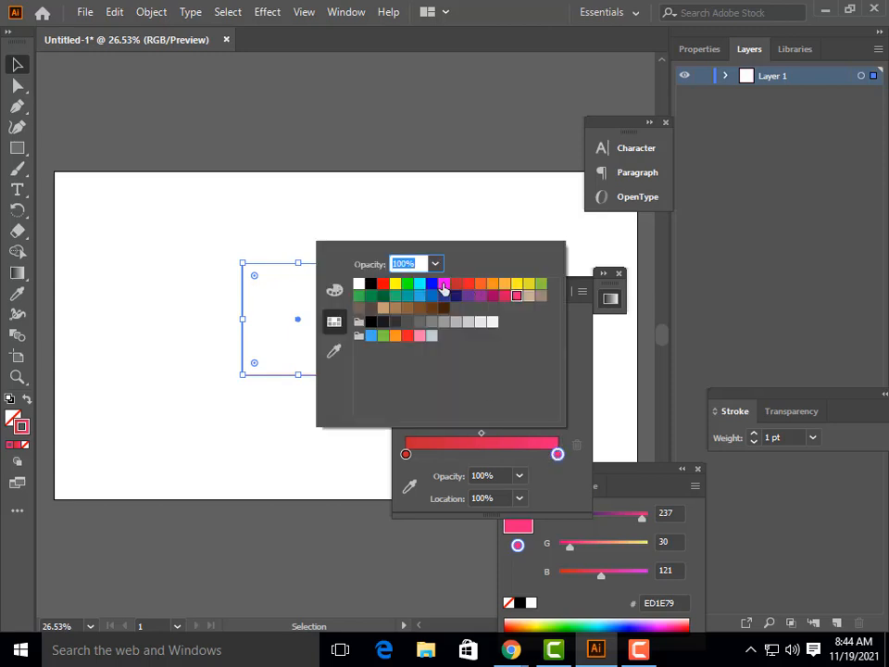
{"action": "left_click", "coordinate": [444, 283]}
{"action": "left_click", "coordinate": [374, 446]}
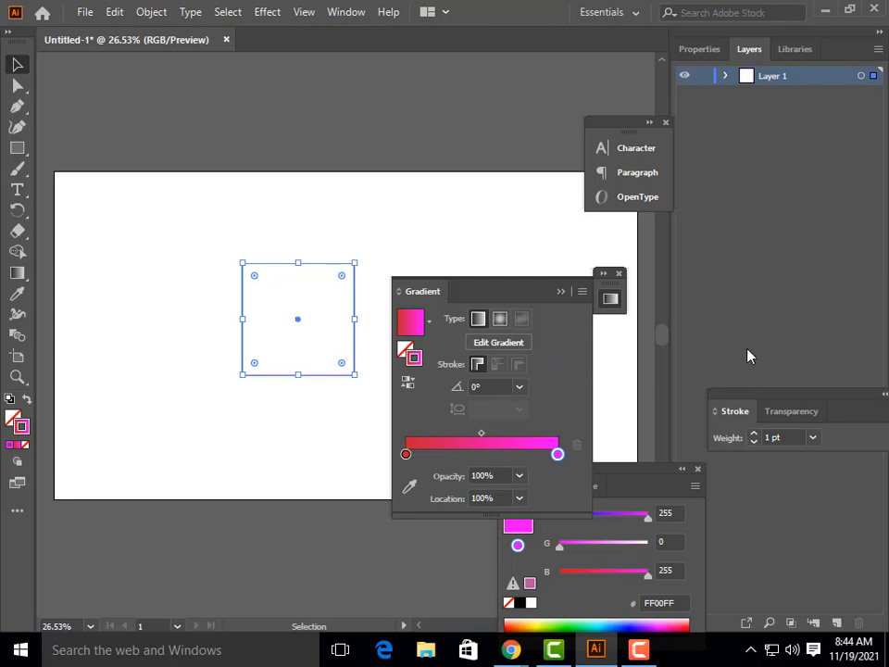
Step: Set the square's stroke weight to 2 pt and move the square a little left on the artboard
{"action": "left_click", "coordinate": [754, 432]}
{"action": "left_click", "coordinate": [219, 391]}
{"action": "left_click_drag", "start_coordinate": [201, 226], "coordinate": [278, 278]}
{"action": "left_click_drag", "start_coordinate": [298, 323], "coordinate": [258, 316]}
Step: Collapse the gradient and color controls to clear the artboard, and reselect the square
{"action": "left_click", "coordinate": [561, 291]}
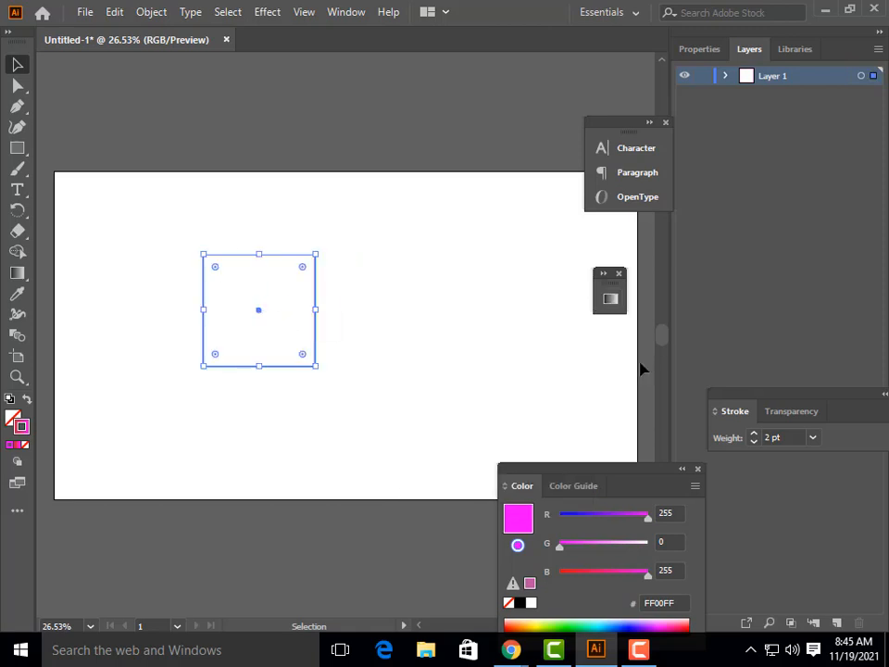
{"action": "left_click", "coordinate": [681, 468]}
{"action": "left_click", "coordinate": [350, 396]}
{"action": "left_click_drag", "start_coordinate": [171, 225], "coordinate": [421, 526]}
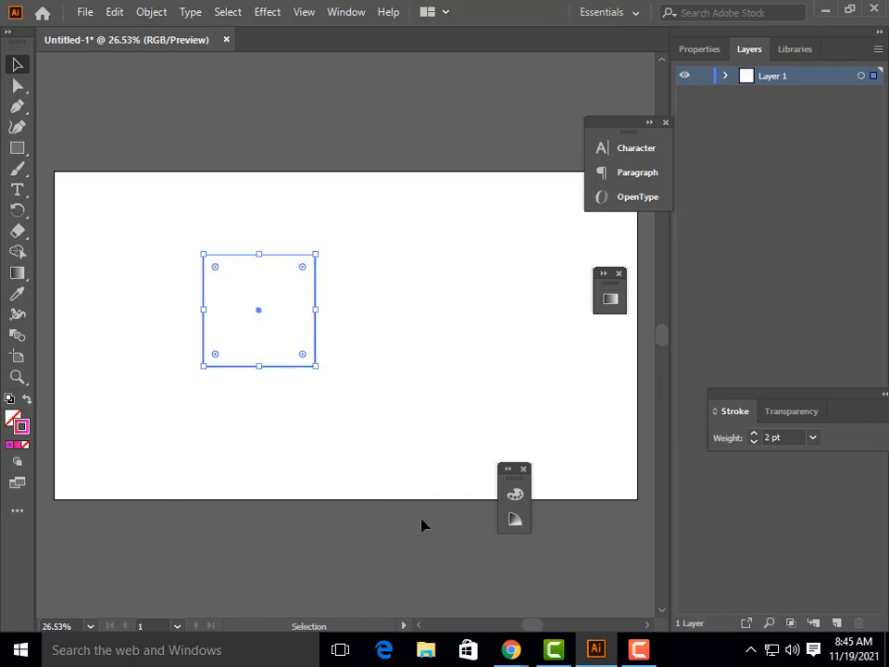
Step: Create a copy of the square rotated 12° about its centre, with the rotation preview turned on
{"action": "left_click", "coordinate": [18, 211]}
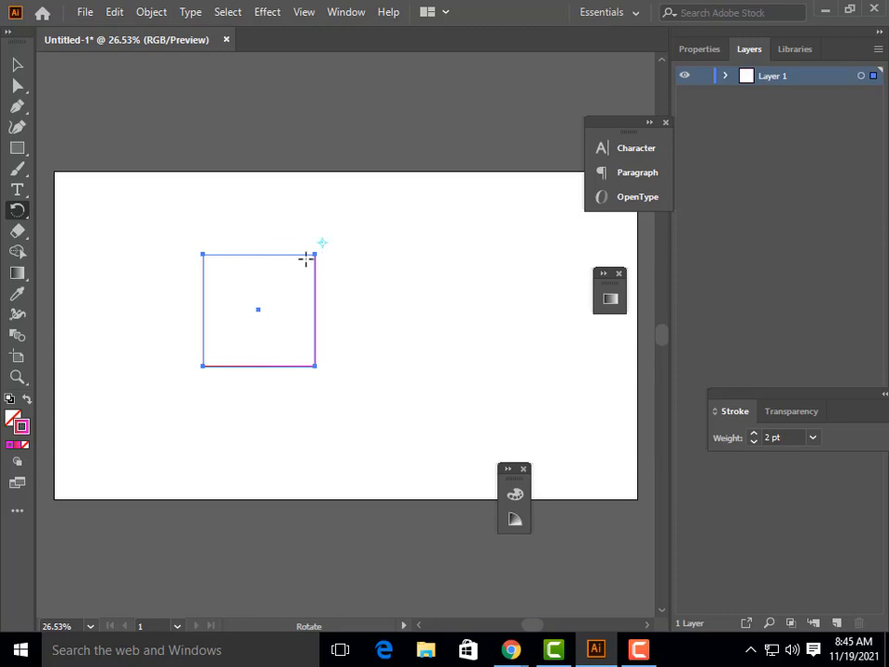
{"action": "right_click", "coordinate": [259, 311]}
{"action": "left_click", "coordinate": [240, 297]}
{"action": "left_click", "coordinate": [258, 310]}
{"action": "double_click", "coordinate": [25, 210]}
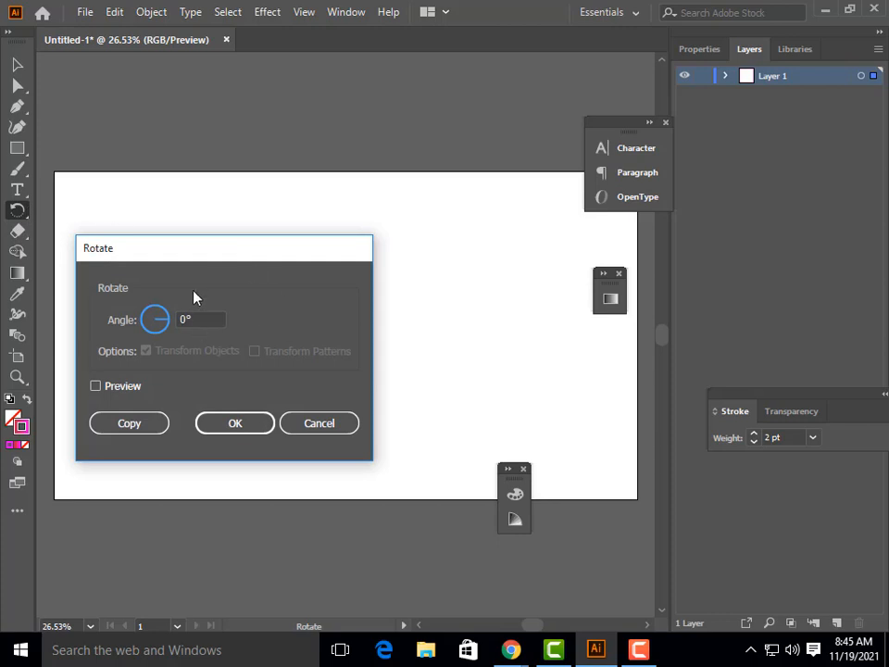
{"action": "left_click_drag", "start_coordinate": [173, 250], "coordinate": [445, 173]}
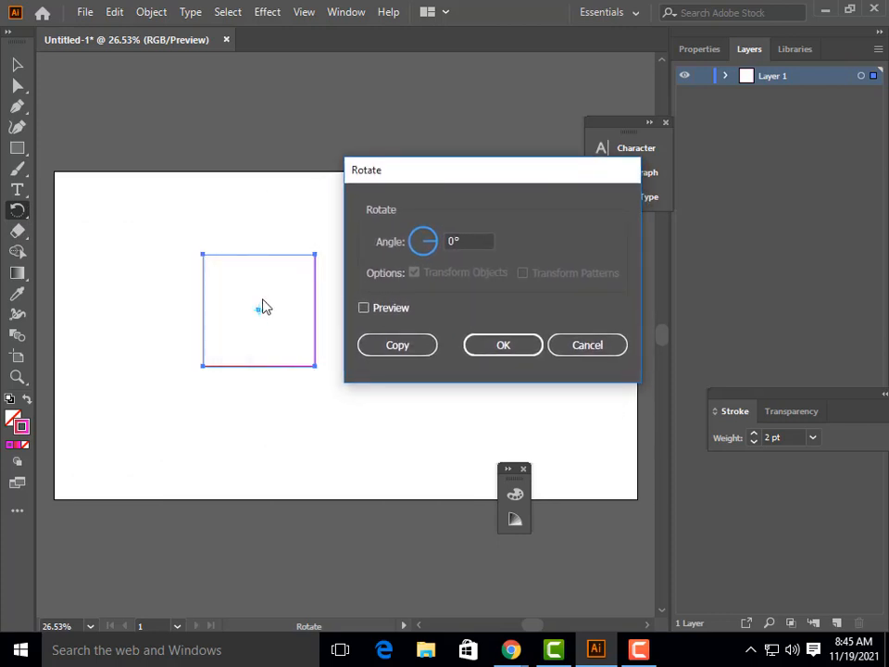
{"action": "left_click", "coordinate": [364, 308]}
{"action": "left_click", "coordinate": [453, 241]}
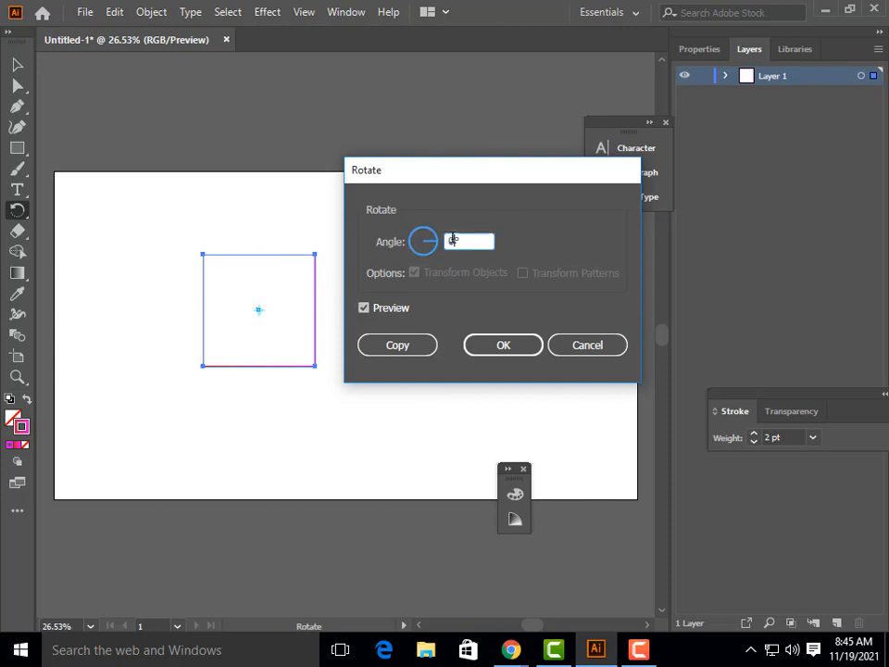
{"action": "left_click_drag", "start_coordinate": [453, 241], "coordinate": [442, 243]}
{"action": "type", "text": "12"}
{"action": "left_click", "coordinate": [385, 352]}
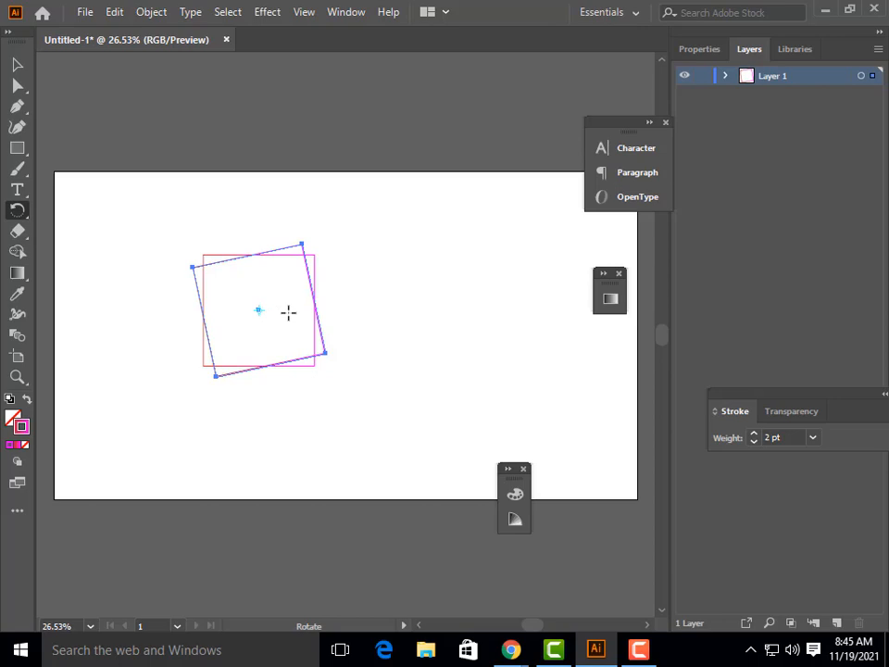
Step: Repeat the rotated-copy transformation until the squares form a full, dense circular ring pattern
{"action": "key", "text": "ctrl"}
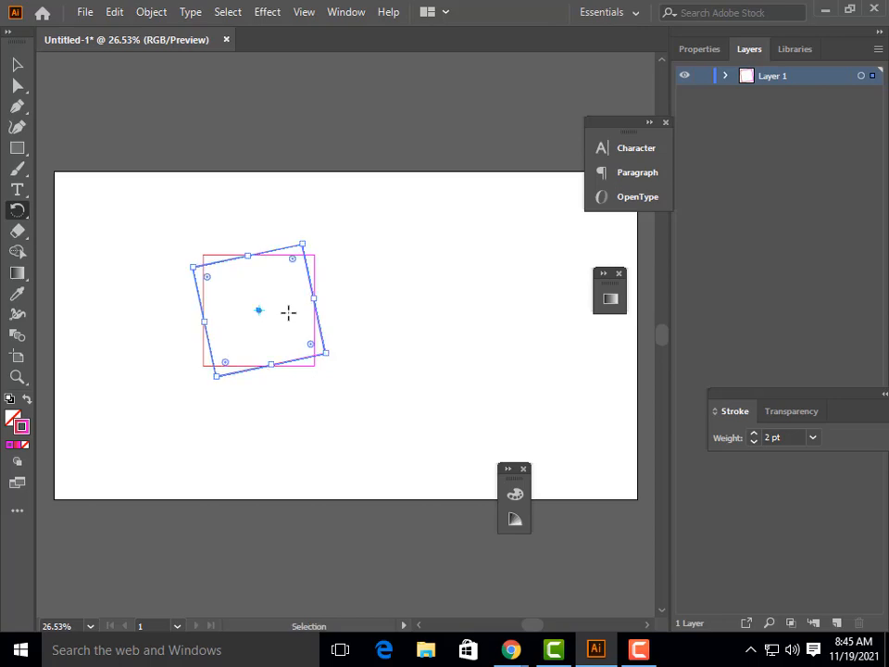
{"action": "key", "text": "ctrl+d"}
{"action": "key", "text": "ctrl+d"}
{"action": "key", "text": "ctrl+d"}
{"action": "key", "text": "ctrl+d"}
{"action": "key", "text": "ctrl+d"}
{"action": "key", "text": "ctrl+d"}
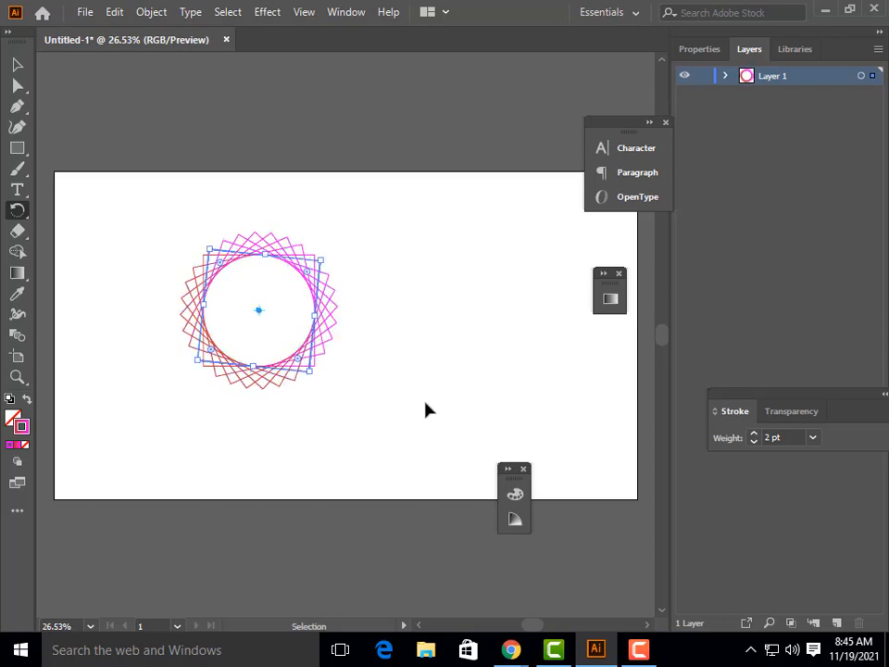
{"action": "key", "text": "ctrl+d"}
{"action": "key", "text": "ctrl+d"}
{"action": "key", "text": "ctrl+d"}
{"action": "key", "text": "ctrl+d"}
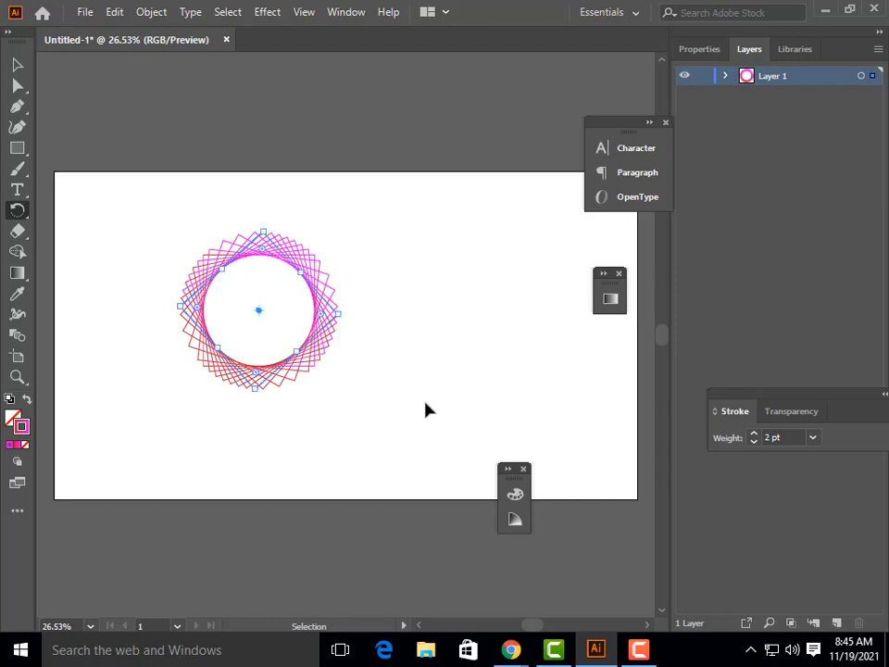
{"action": "key", "text": "ctrl+d"}
{"action": "key", "text": "ctrl+d"}
{"action": "key", "text": "ctrl+d"}
{"action": "key", "text": "ctrl+d"}
{"action": "key", "text": "ctrl+d"}
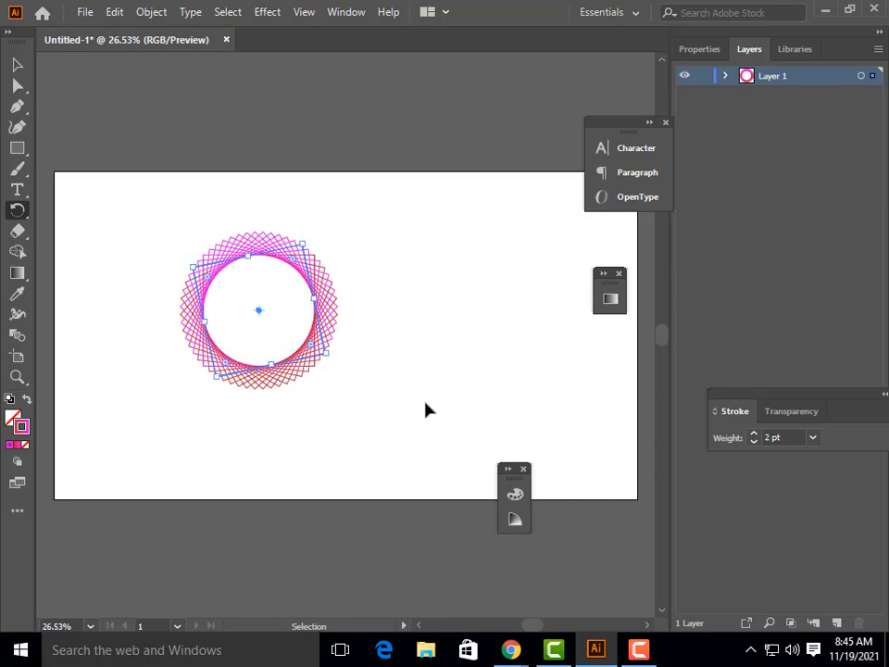
{"action": "key", "text": "ctrl+d"}
{"action": "key", "text": "ctrl+d"}
{"action": "key", "text": "ctrl+d"}
{"action": "key", "text": "ctrl+d"}
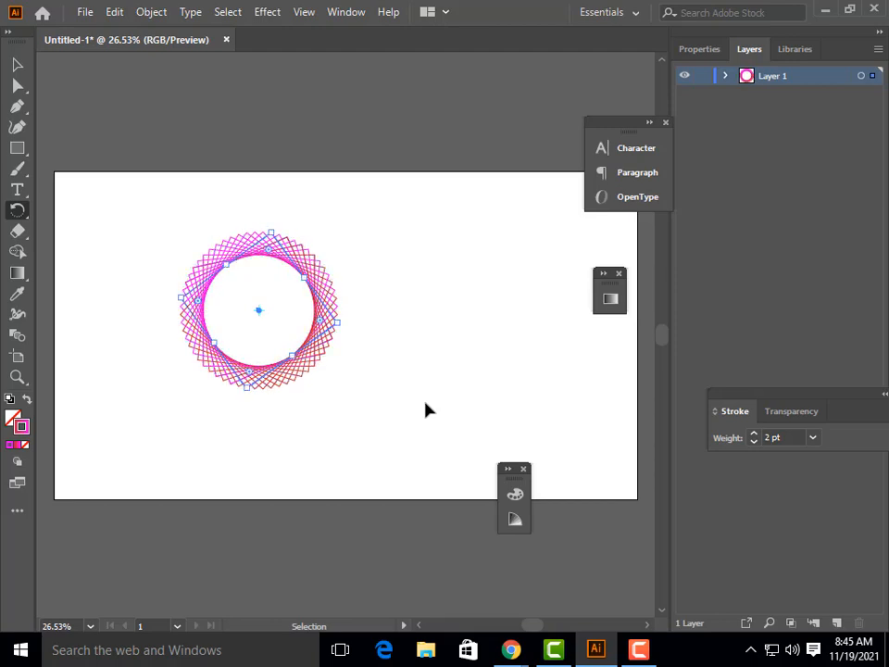
{"action": "key", "text": "ctrl+d"}
{"action": "key", "text": "ctrl+d"}
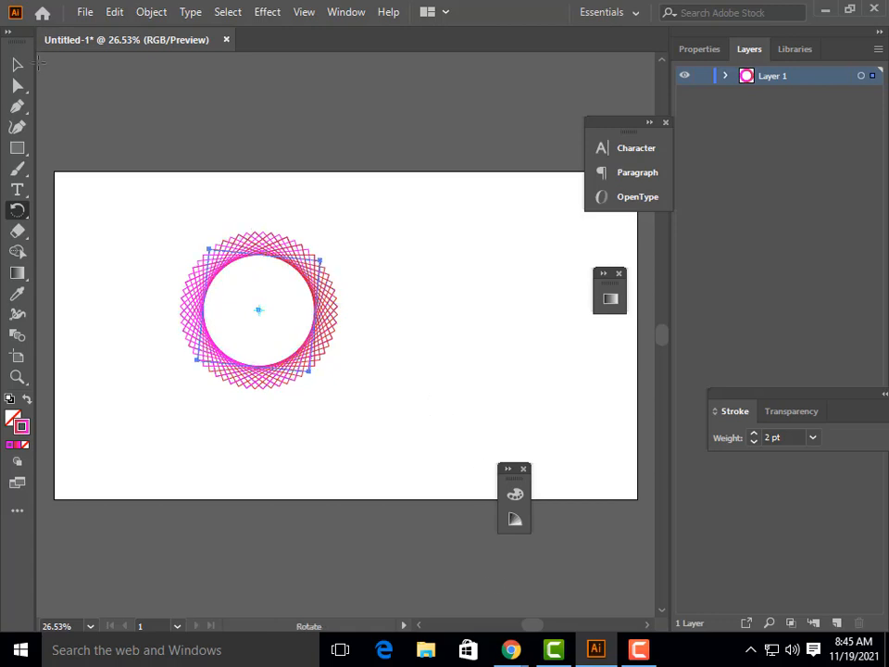
Step: Select all the rotated squares of the ring and group them
{"action": "left_click", "coordinate": [17, 64]}
{"action": "left_click", "coordinate": [154, 265]}
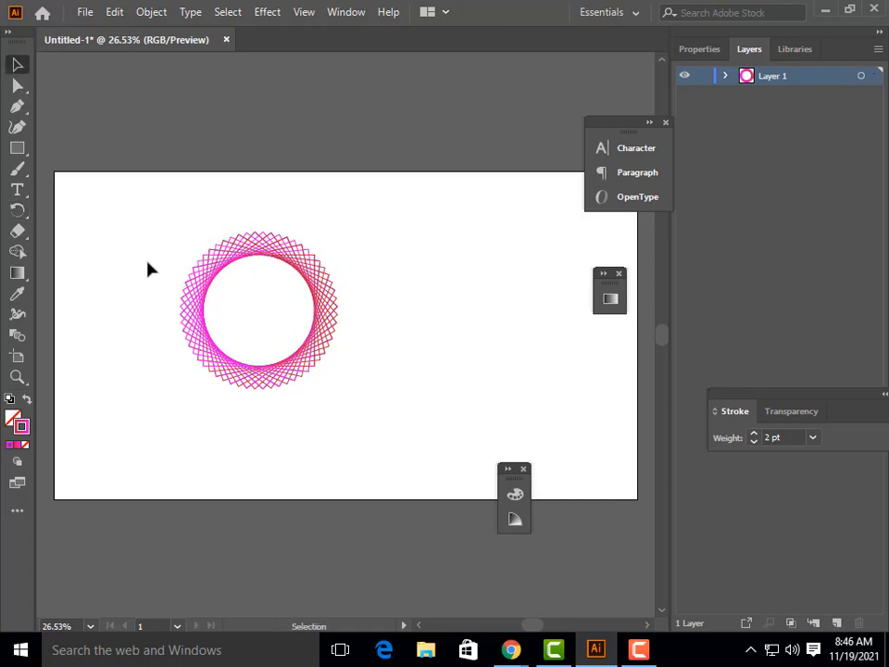
{"action": "left_click_drag", "start_coordinate": [122, 215], "coordinate": [445, 416]}
{"action": "right_click", "coordinate": [326, 342]}
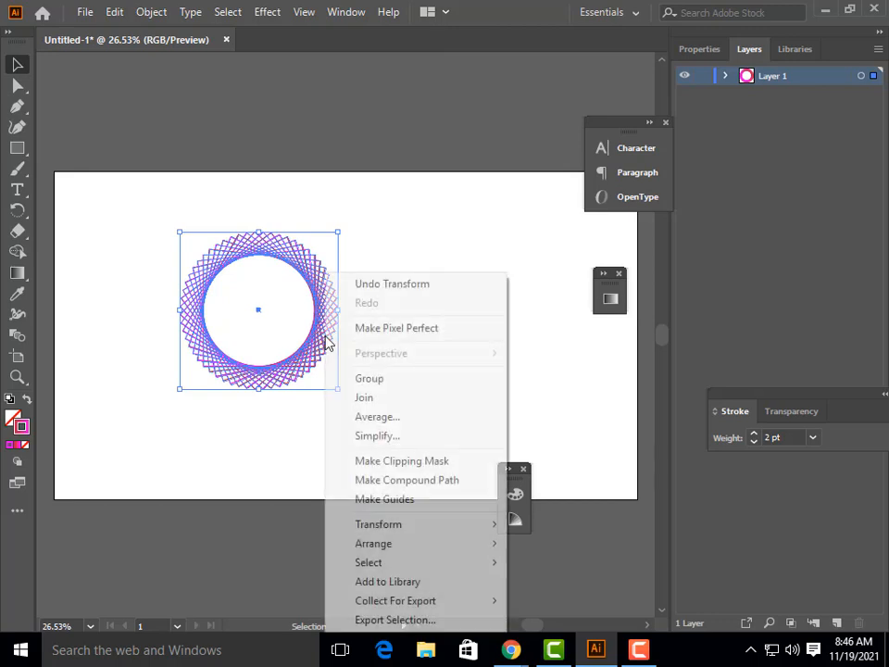
{"action": "left_click", "coordinate": [364, 379]}
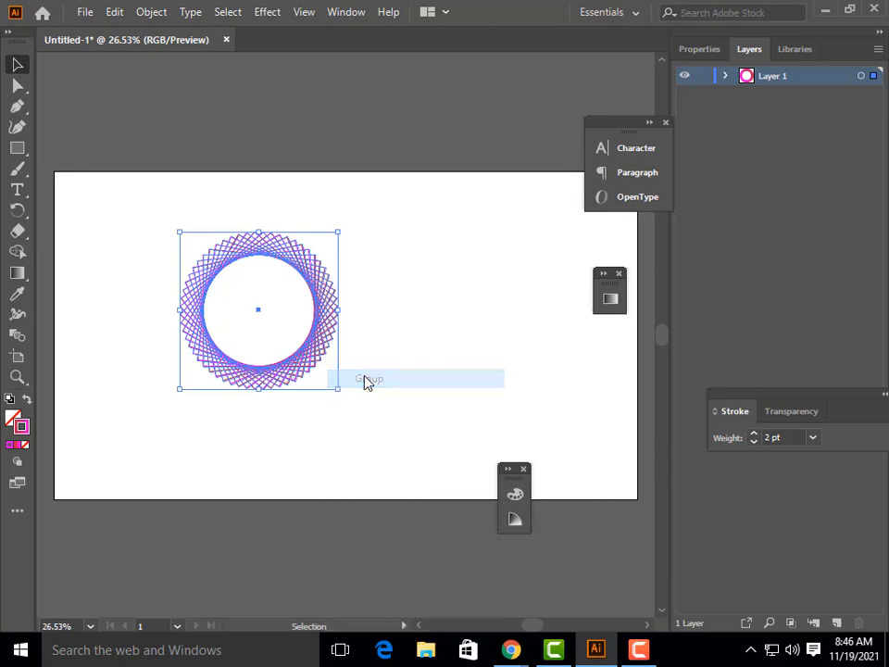
Step: Move the grouped ring closer to the artboard's centre and scale it down proportionally to about three quarters of its size
{"action": "left_click", "coordinate": [368, 261]}
{"action": "left_click_drag", "start_coordinate": [235, 274], "coordinate": [284, 288]}
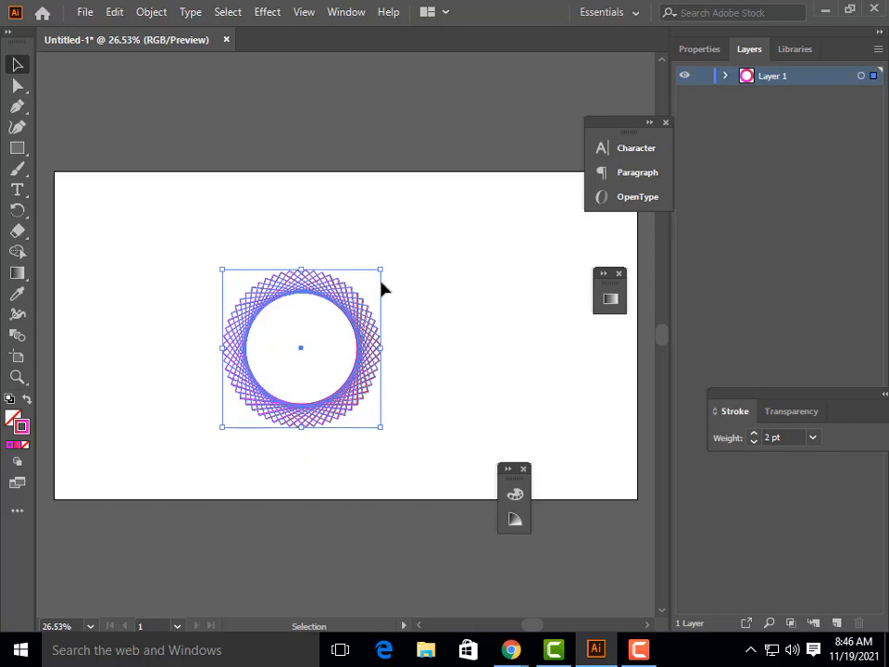
{"action": "key", "text": "a"}
{"action": "key", "text": "v"}
{"action": "left_click_drag", "start_coordinate": [383, 270], "coordinate": [332, 277]}
{"action": "left_click", "coordinate": [500, 276]}
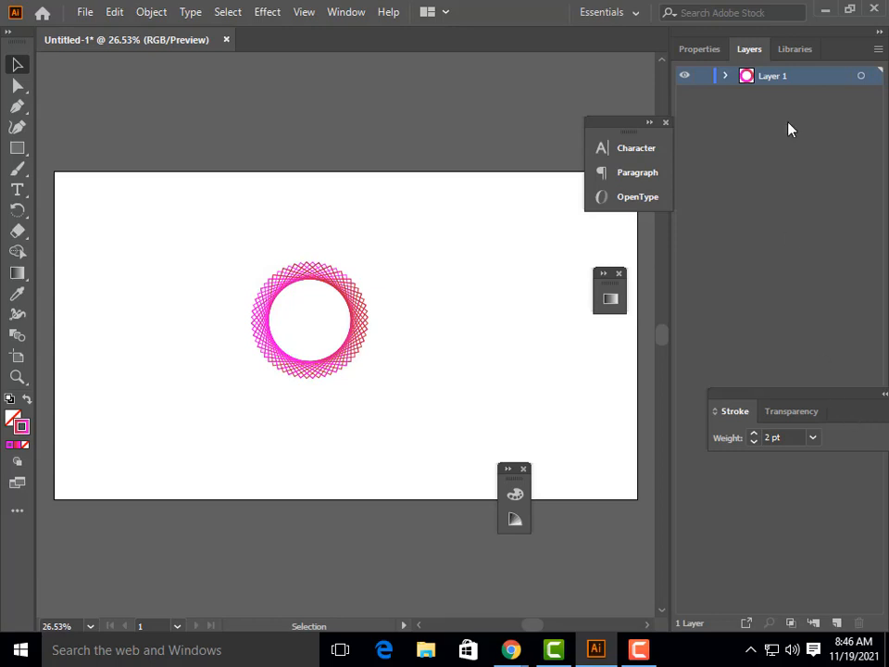
Step: Duplicate Layer 1 and enlarge the duplicate's ring proportionally about its centre so it surrounds the original ring
{"action": "left_click_drag", "start_coordinate": [796, 81], "coordinate": [824, 198]}
{"action": "left_click_drag", "start_coordinate": [841, 577], "coordinate": [838, 622]}
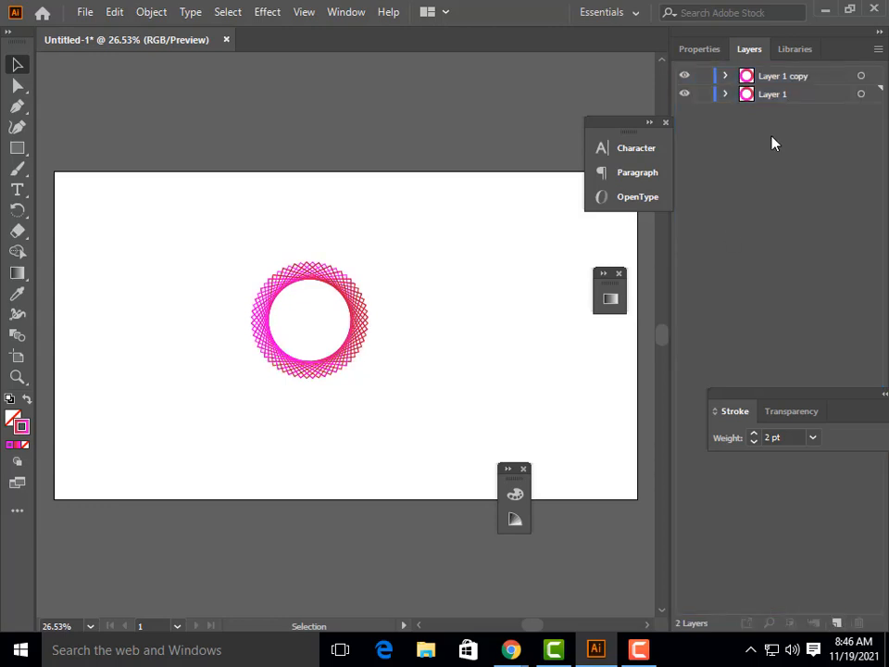
{"action": "left_click", "coordinate": [776, 82]}
{"action": "left_click", "coordinate": [298, 272]}
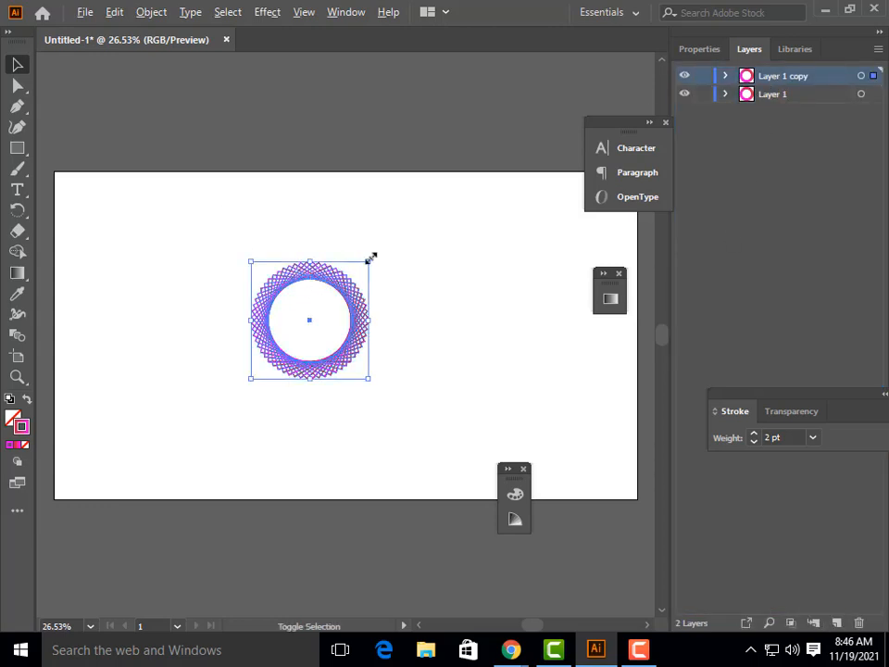
{"action": "left_click_drag", "start_coordinate": [371, 258], "coordinate": [402, 194]}
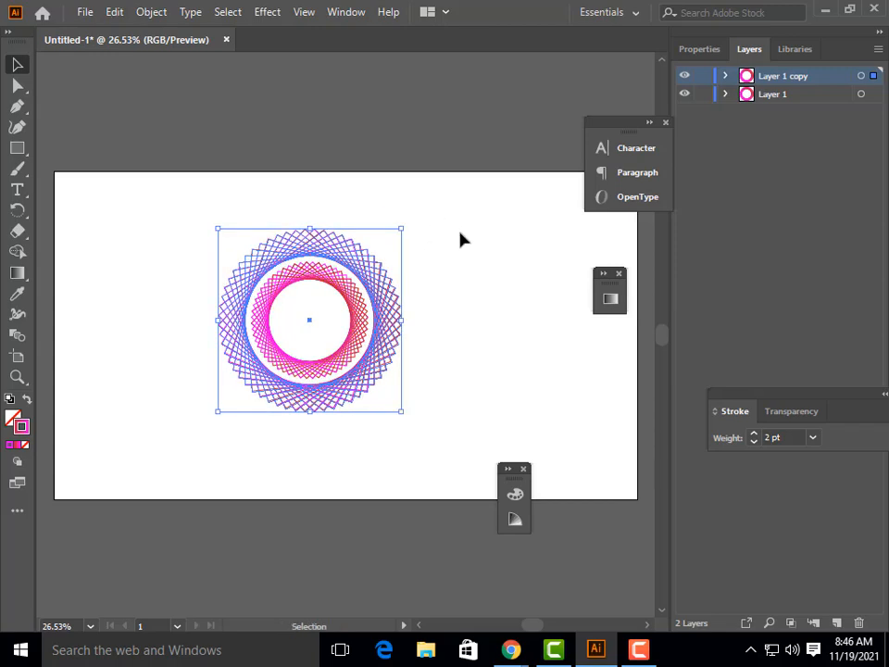
{"action": "left_click", "coordinate": [460, 244]}
Step: Duplicate the Layer 1 copy layer and enlarge its ring about the centre to form a third, outermost ring, leaving nothing selected
{"action": "left_click", "coordinate": [247, 274]}
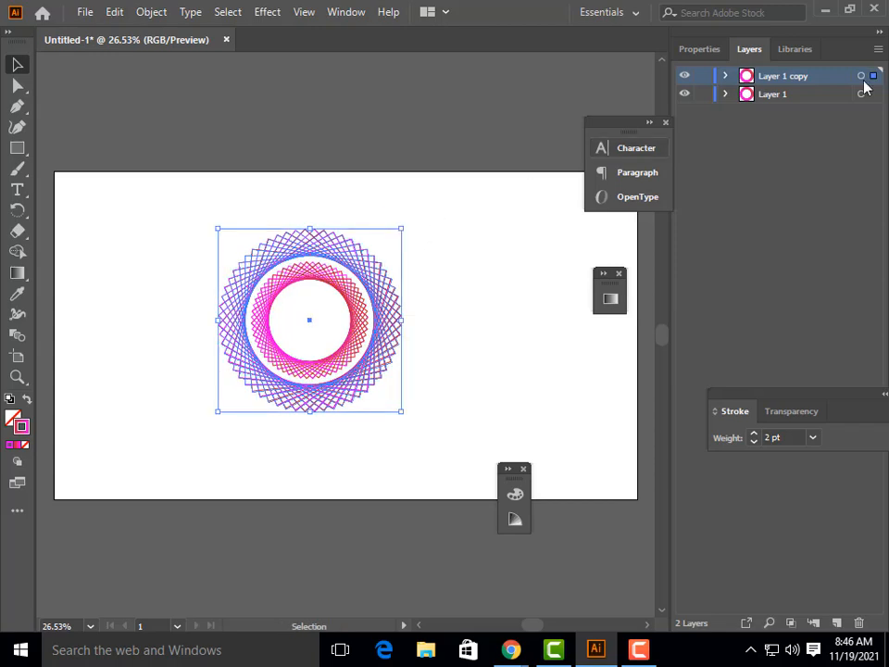
{"action": "left_click", "coordinate": [809, 288]}
{"action": "left_click_drag", "start_coordinate": [809, 288], "coordinate": [836, 624]}
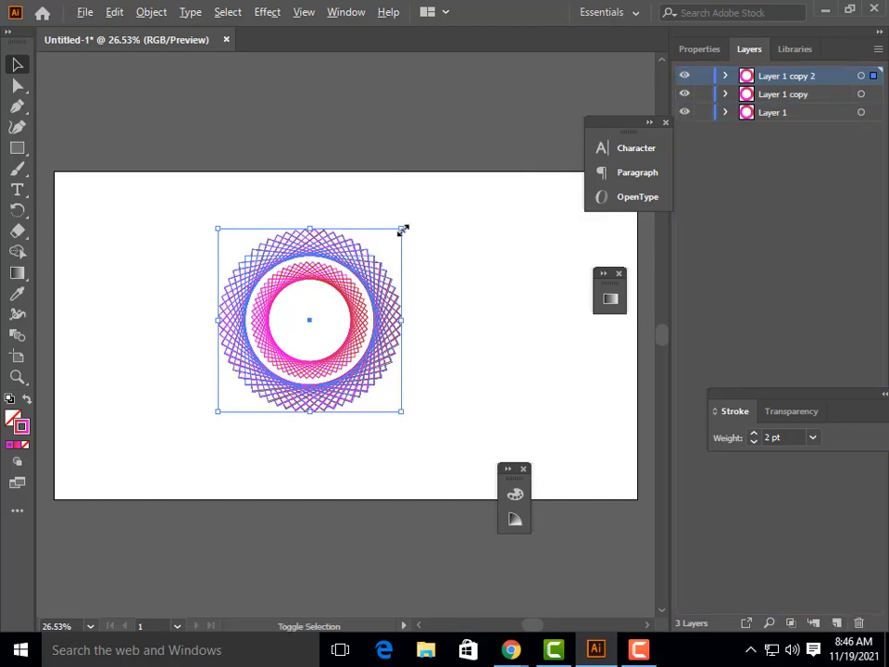
{"action": "left_click_drag", "start_coordinate": [402, 229], "coordinate": [451, 112]}
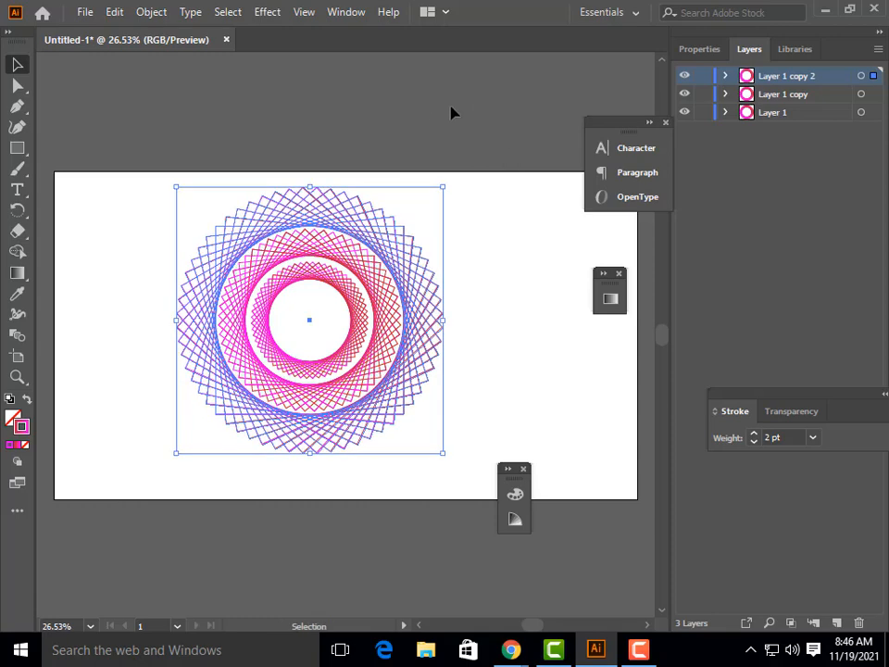
{"action": "left_click", "coordinate": [498, 267]}
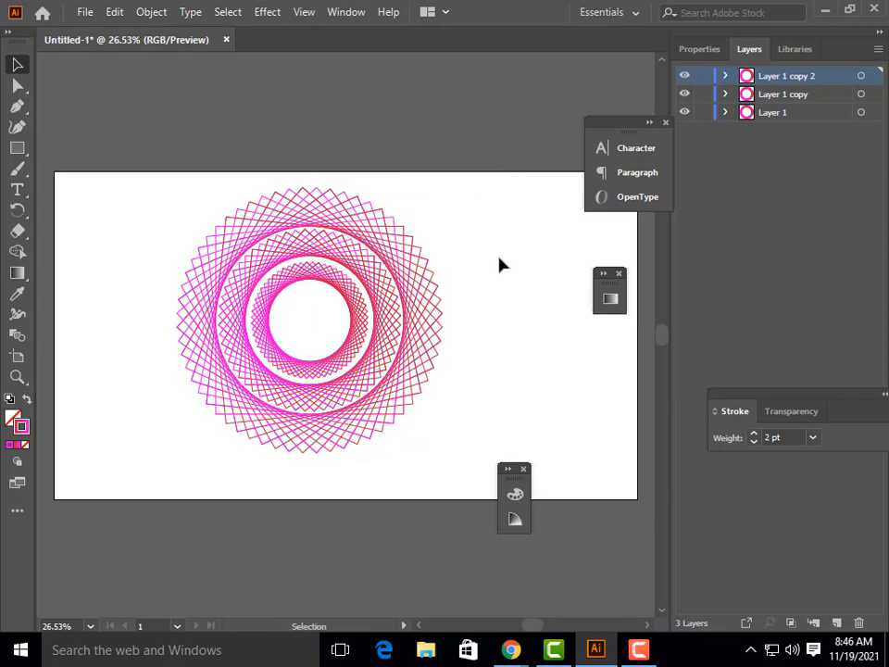
{"action": "left_click", "coordinate": [651, 656]}
{"action": "left_click", "coordinate": [852, 574]}
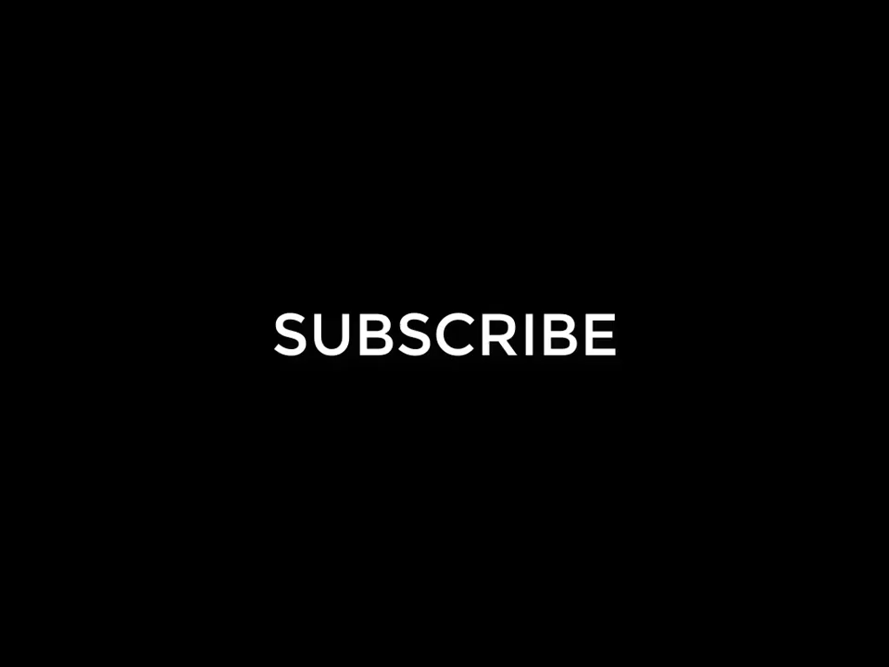